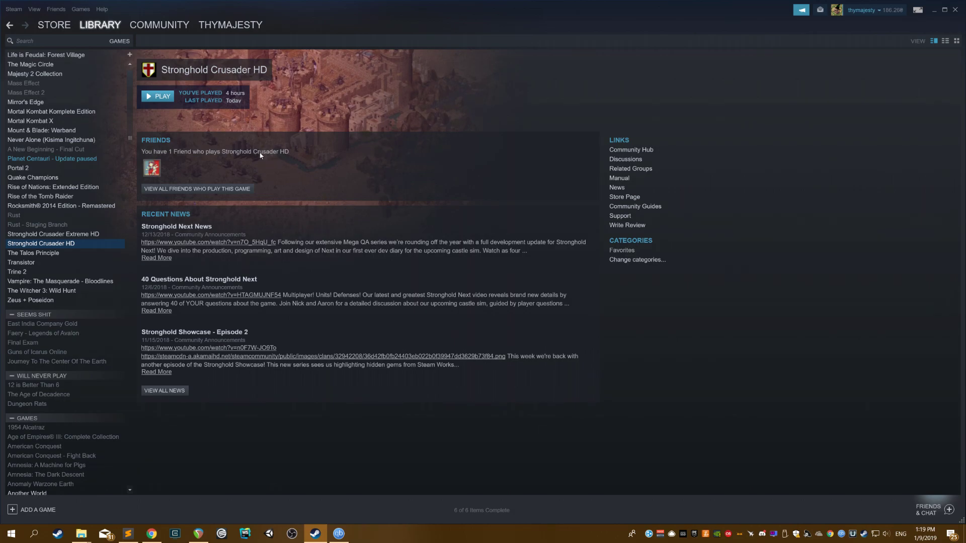
Launch Stronghold Crusader HD from the library and start a mission from the Crusader mode
{"action": "left_click", "coordinate": [158, 96]}
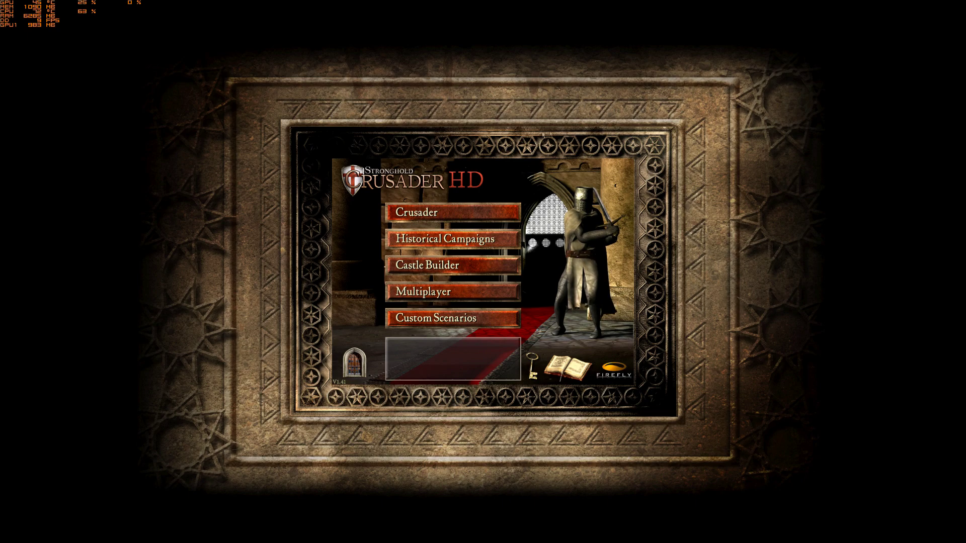
{"action": "left_click", "coordinate": [458, 212]}
{"action": "left_click", "coordinate": [412, 267]}
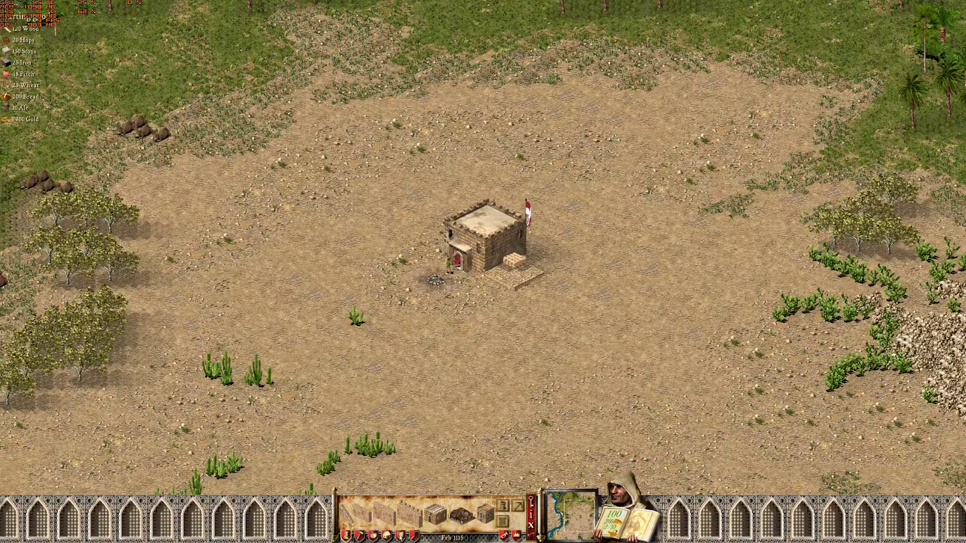
Place two adjoining granaries beside the keep's stockpile
{"action": "left_click", "coordinate": [533, 295]}
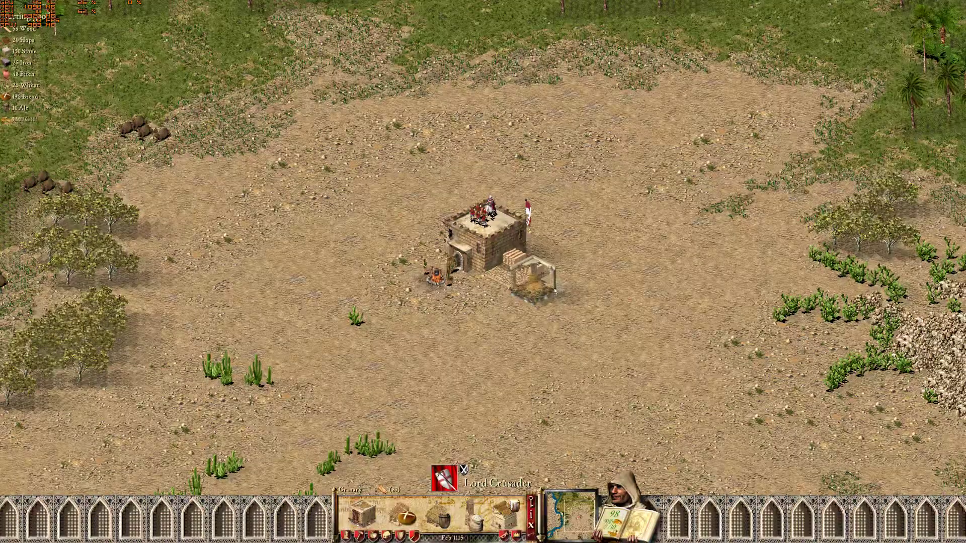
{"action": "left_click", "coordinate": [556, 289]}
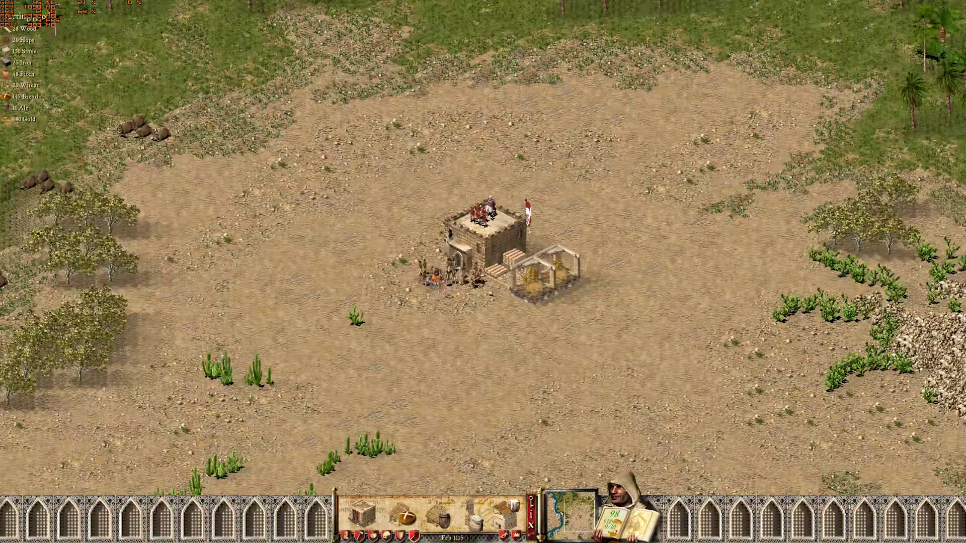
Scroll across the whole map past the rival castles and the river to examine scrolling performance and frame rate
{"action": "key", "text": "Down"}
{"action": "key", "text": "Left"}
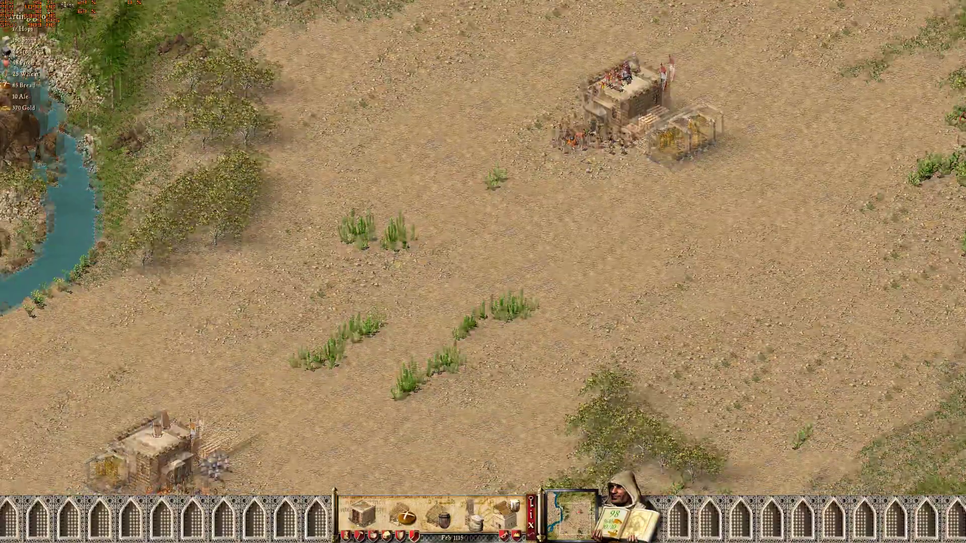
{"action": "mouse_move", "coordinate": [1, 526]}
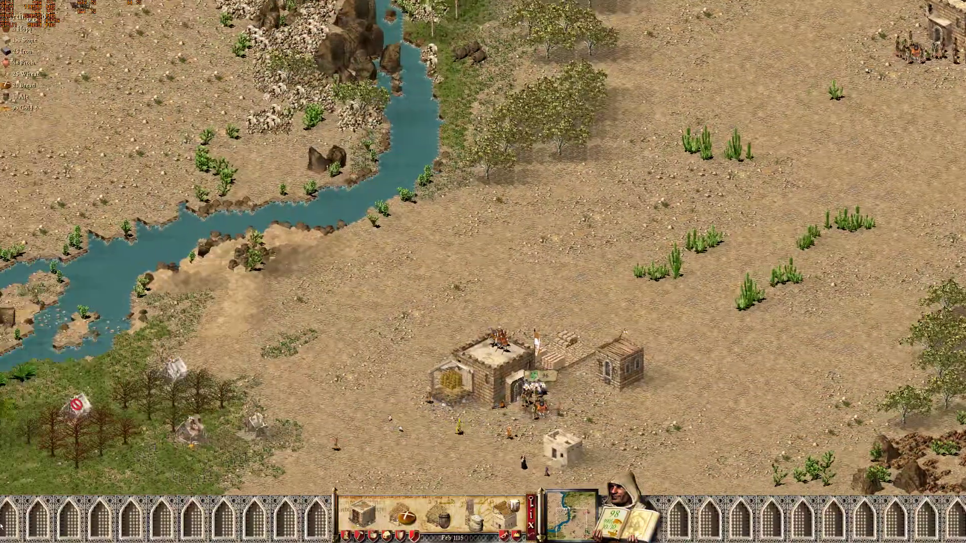
{"action": "mouse_move", "coordinate": [313, 2]}
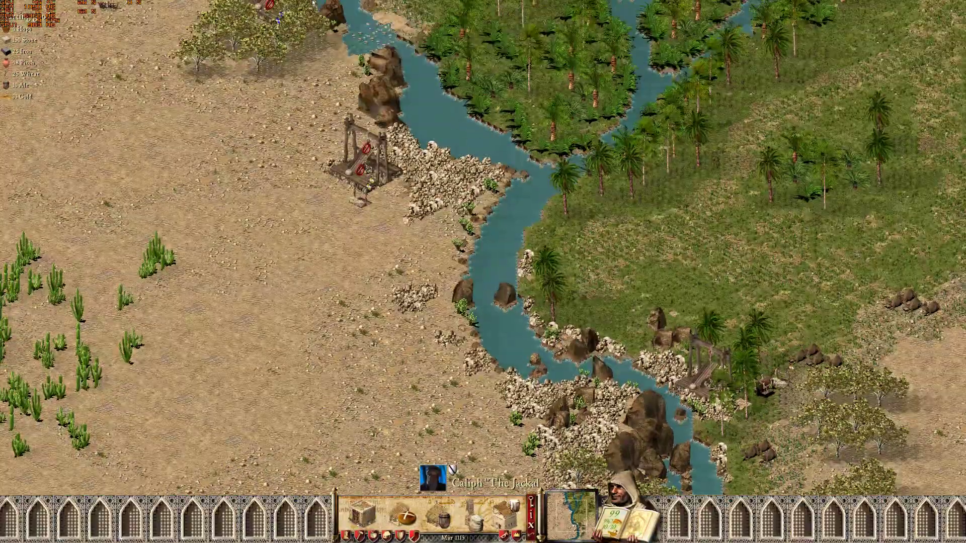
{"action": "mouse_move", "coordinate": [1, 104]}
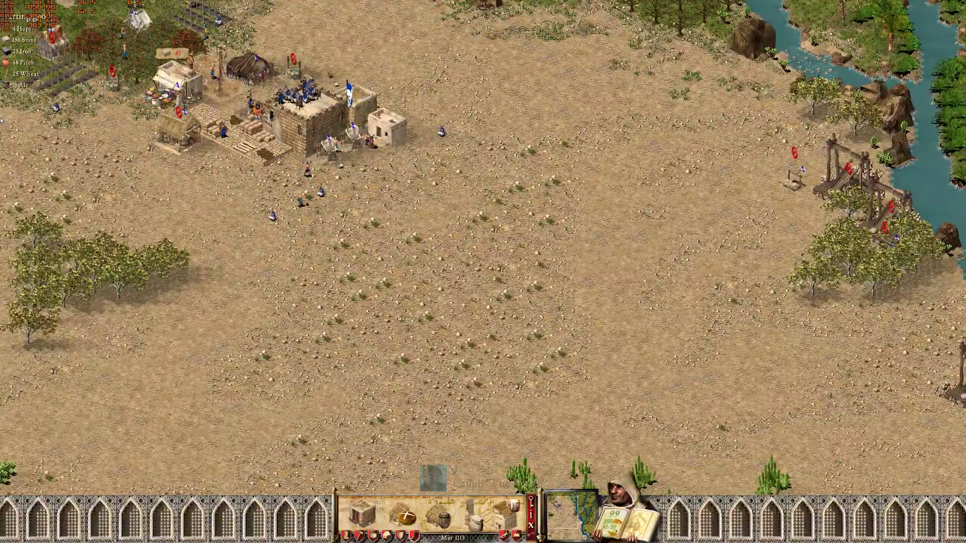
{"action": "mouse_move", "coordinate": [312, 542]}
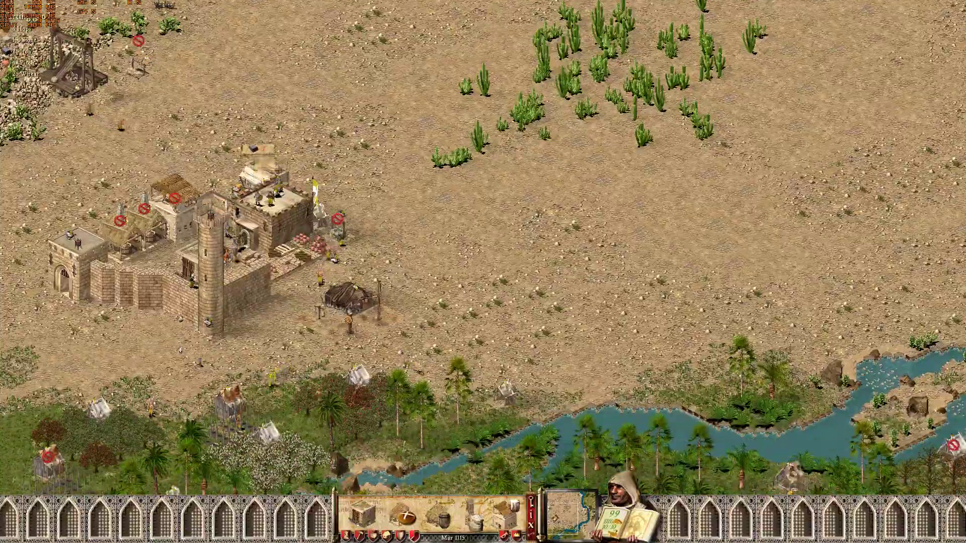
{"action": "mouse_move", "coordinate": [965, 324]}
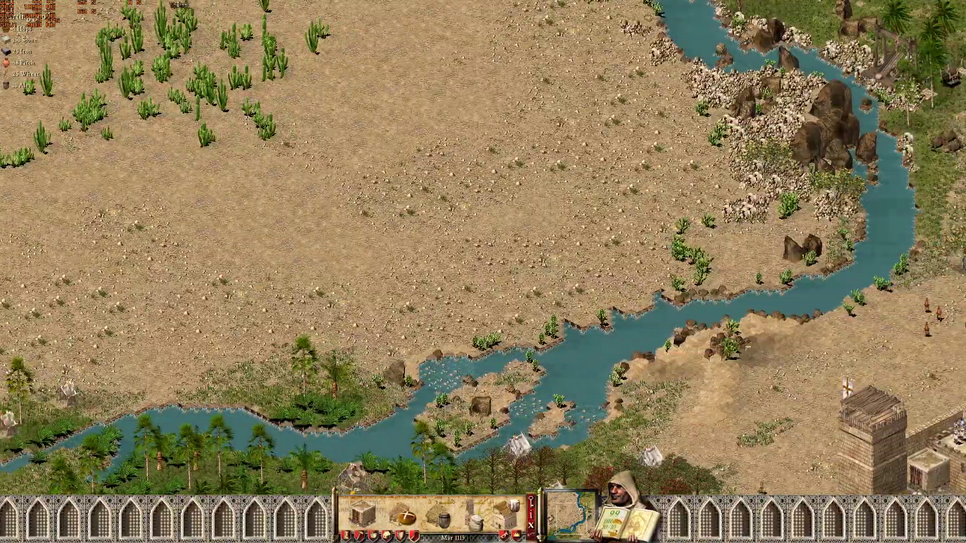
{"action": "mouse_move", "coordinate": [964, 3]}
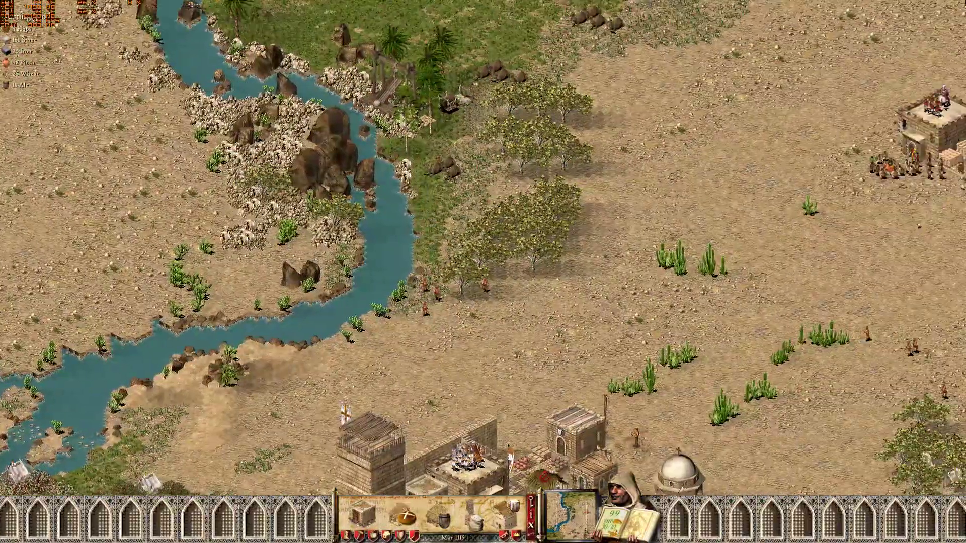
{"action": "mouse_move", "coordinate": [965, 166]}
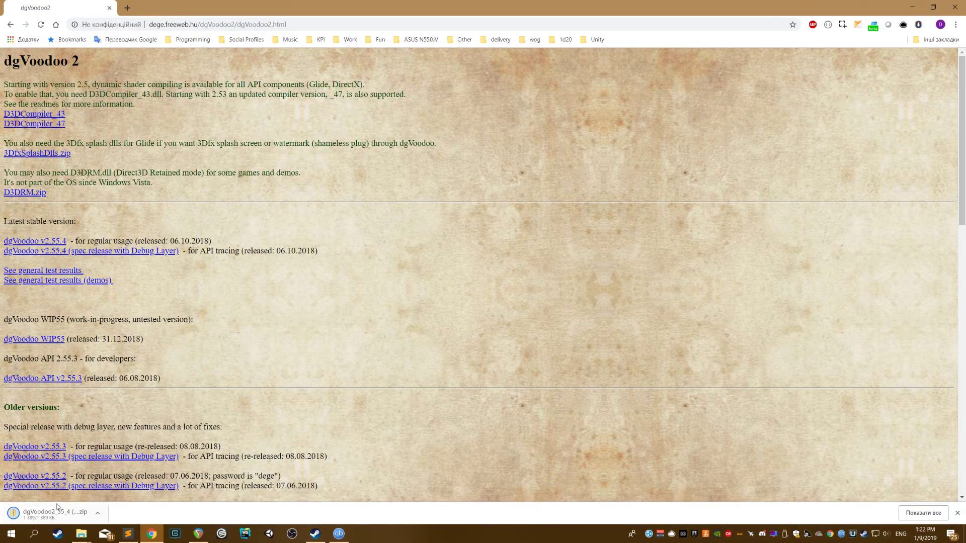
Open the downloaded dgVoodoo2_55_4 zip archive and get the browser out of the way
{"action": "left_click", "coordinate": [57, 515]}
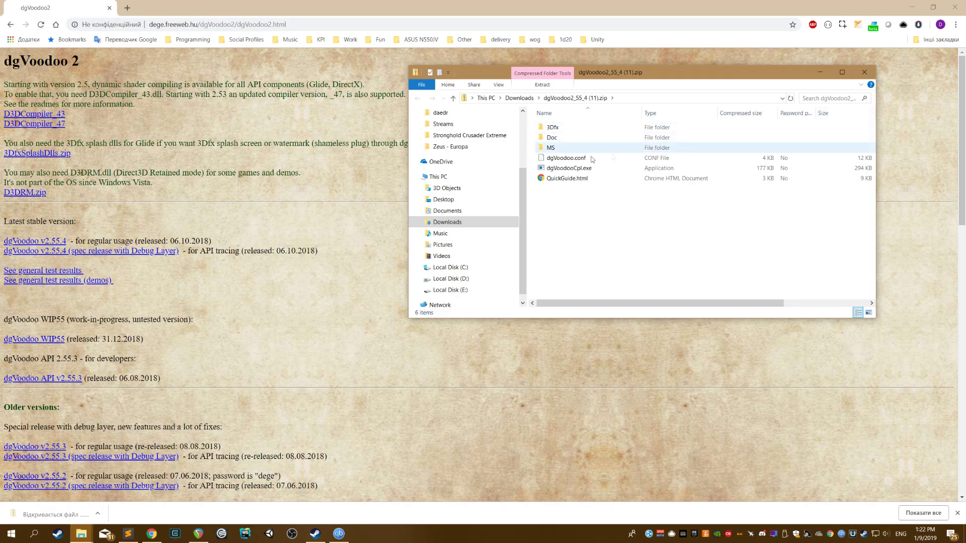
{"action": "left_click", "coordinate": [912, 7]}
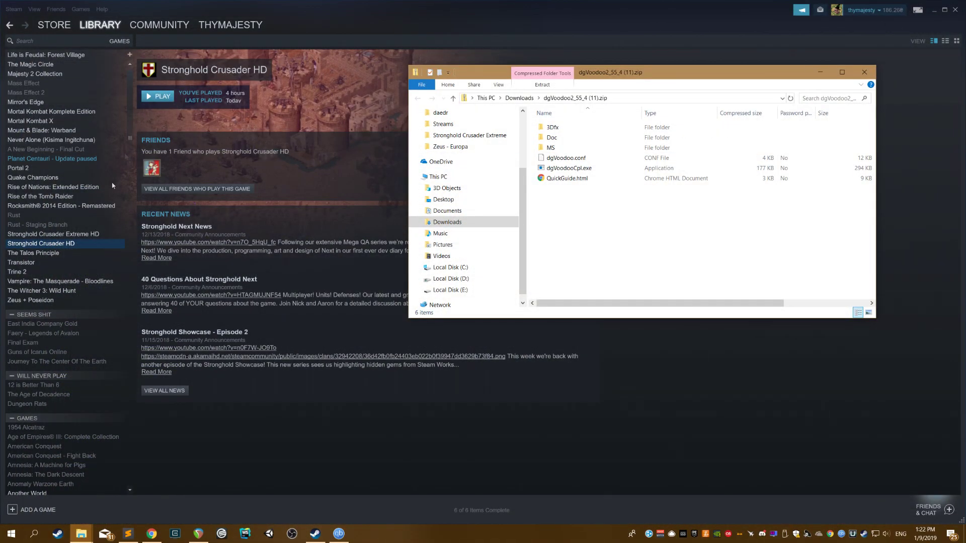
Open the local files folder of Stronghold Crusader HD from the game's properties in Steam
{"action": "right_click", "coordinate": [65, 244]}
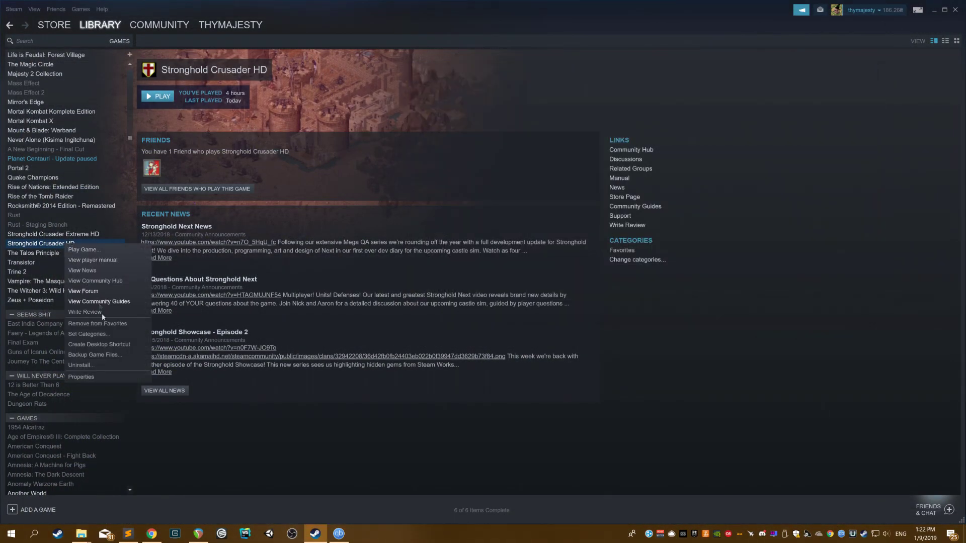
{"action": "left_click", "coordinate": [99, 380]}
{"action": "left_click", "coordinate": [453, 140]}
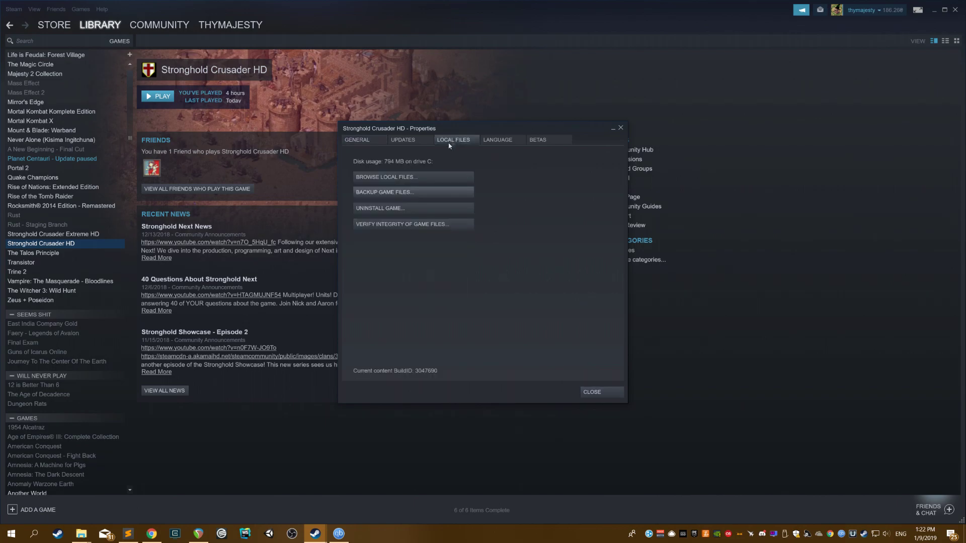
{"action": "left_click", "coordinate": [380, 178]}
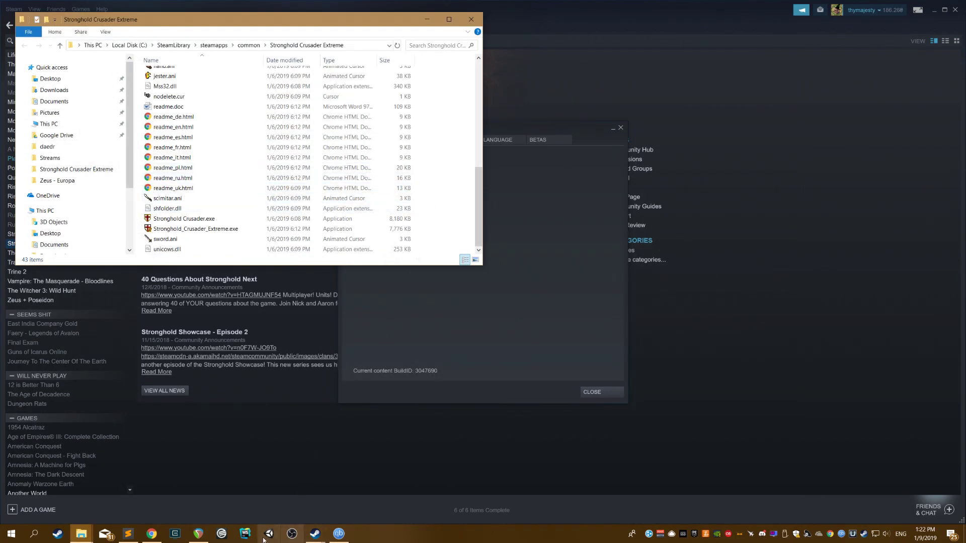
Copy dgVoodoo.conf and dgVoodooCpl.exe from the dgVoodoo archive into the Stronghold Crusader Extreme game folder
{"action": "left_click", "coordinate": [81, 533]}
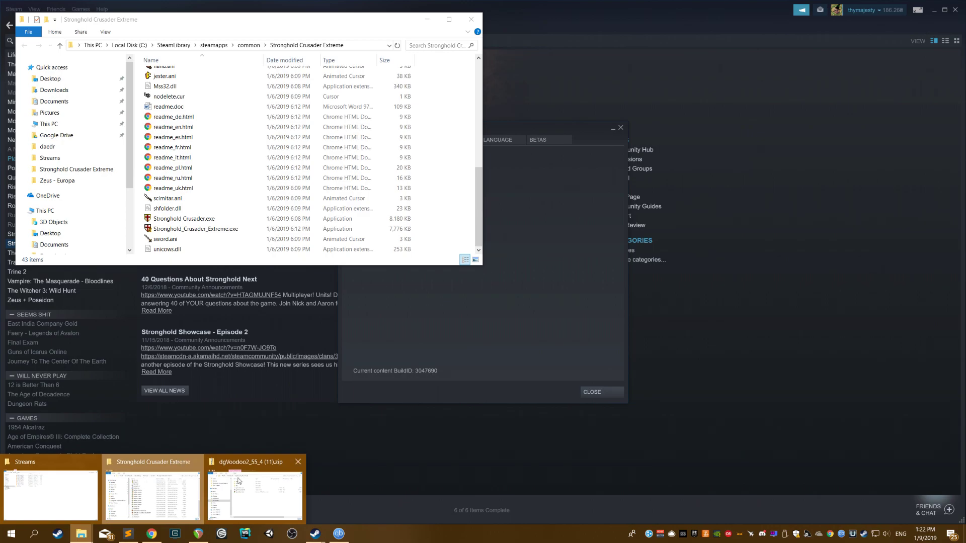
{"action": "left_click", "coordinate": [221, 487]}
{"action": "left_click", "coordinate": [566, 168]}
{"action": "key", "text": "shift+Up"}
{"action": "left_click_drag", "start_coordinate": [572, 159], "coordinate": [171, 121]}
{"action": "left_click", "coordinate": [593, 175]}
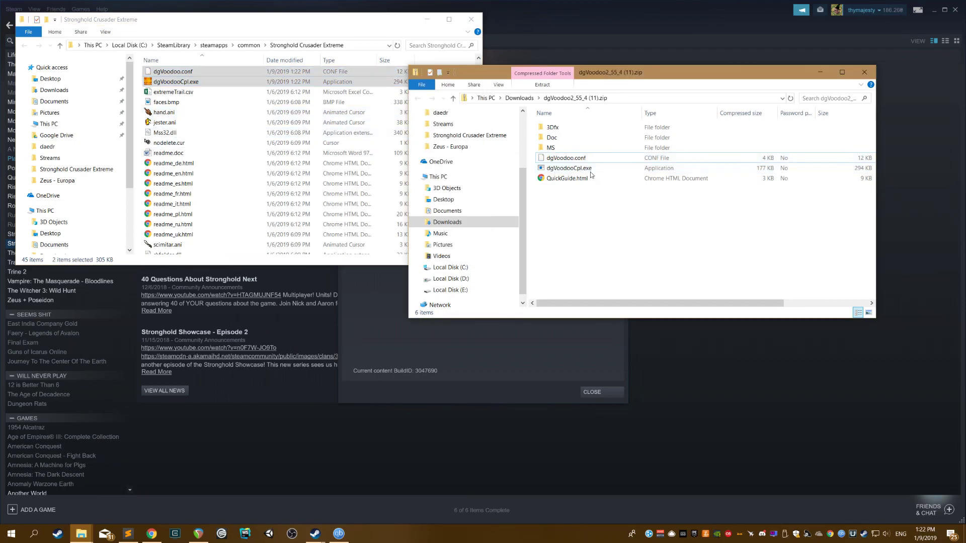
Copy D3D8.dll, D3DImm.dll and DDraw.dll from the archive's MS folder into the game folder
{"action": "double_click", "coordinate": [550, 148]}
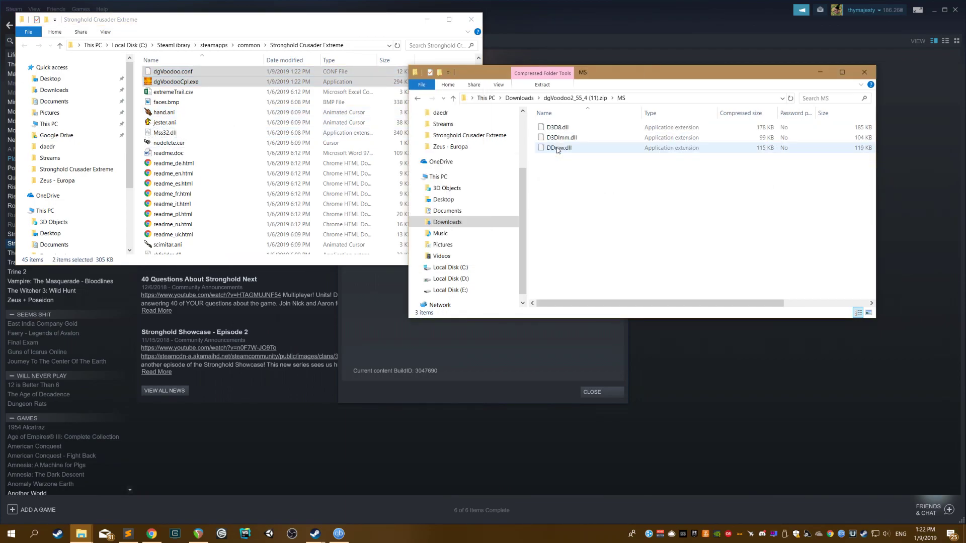
{"action": "left_click_drag", "start_coordinate": [590, 213], "coordinate": [146, 93]}
{"action": "left_click", "coordinate": [443, 151]}
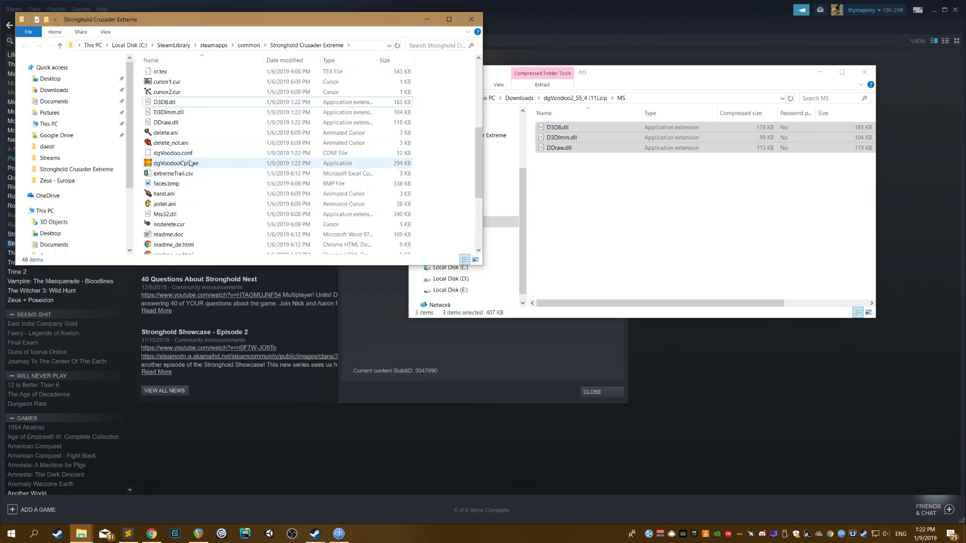
Run dgVoodooCpl.exe and apply the DirectX settings for the game folder with 64 MB VRAM and no dgVoodoo watermark
{"action": "double_click", "coordinate": [192, 164]}
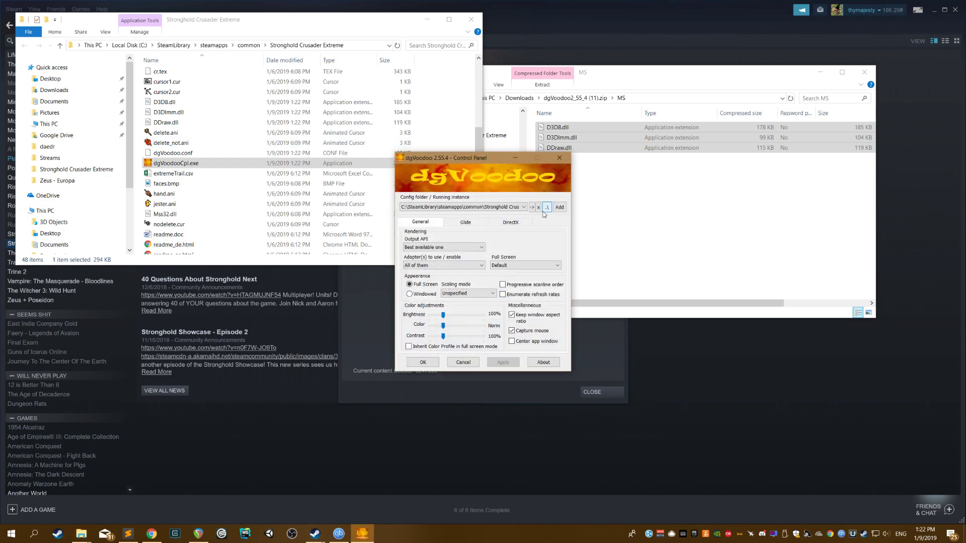
{"action": "left_click", "coordinate": [511, 222]}
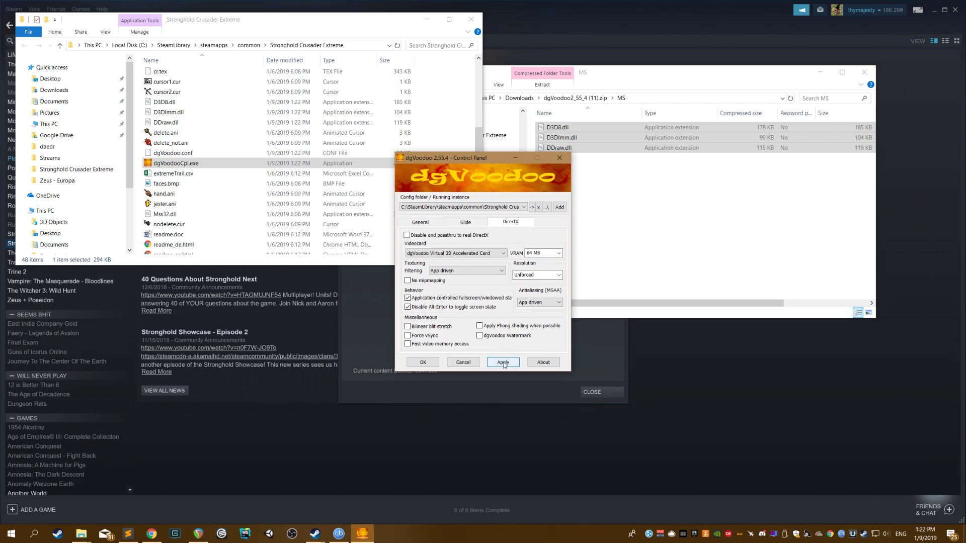
{"action": "left_click", "coordinate": [503, 363]}
{"action": "left_click", "coordinate": [423, 362]}
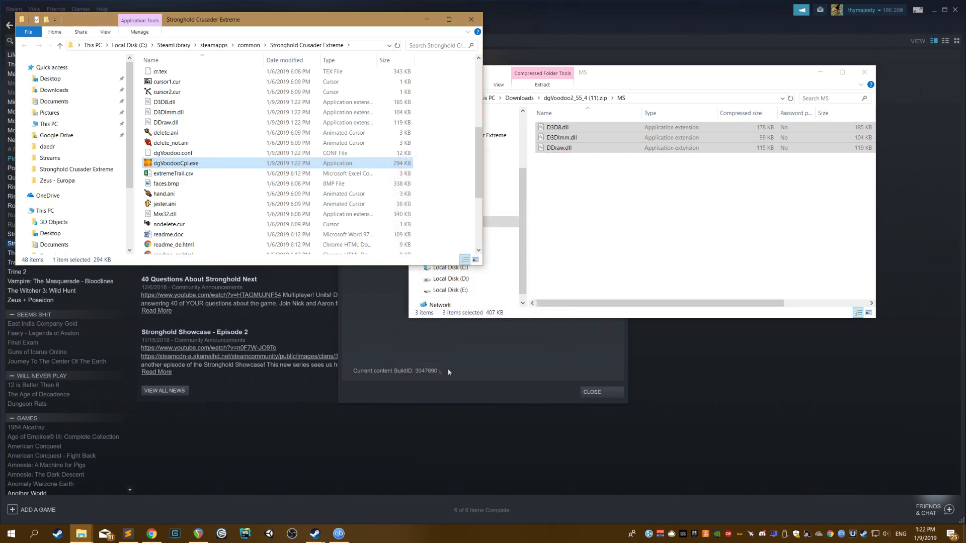
Relaunch Stronghold Crusader HD and start the Crusader mission 3, This Dusty Land
{"action": "left_click", "coordinate": [430, 184]}
{"action": "scroll", "coordinate": [318, 184], "scroll_direction": "down", "scroll_amount": 5}
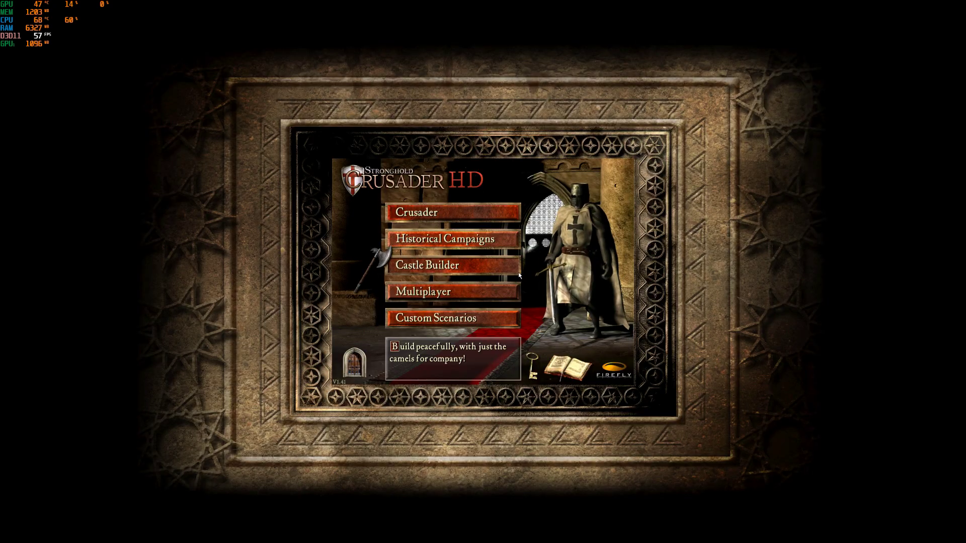
{"action": "left_click", "coordinate": [417, 217]}
{"action": "left_click", "coordinate": [410, 262]}
{"action": "left_click", "coordinate": [603, 372]}
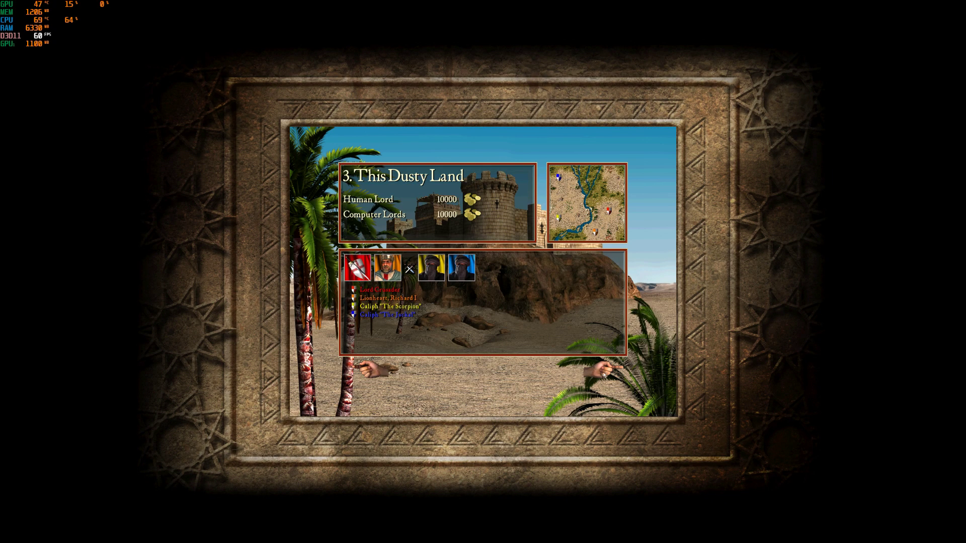
{"action": "left_click", "coordinate": [607, 374]}
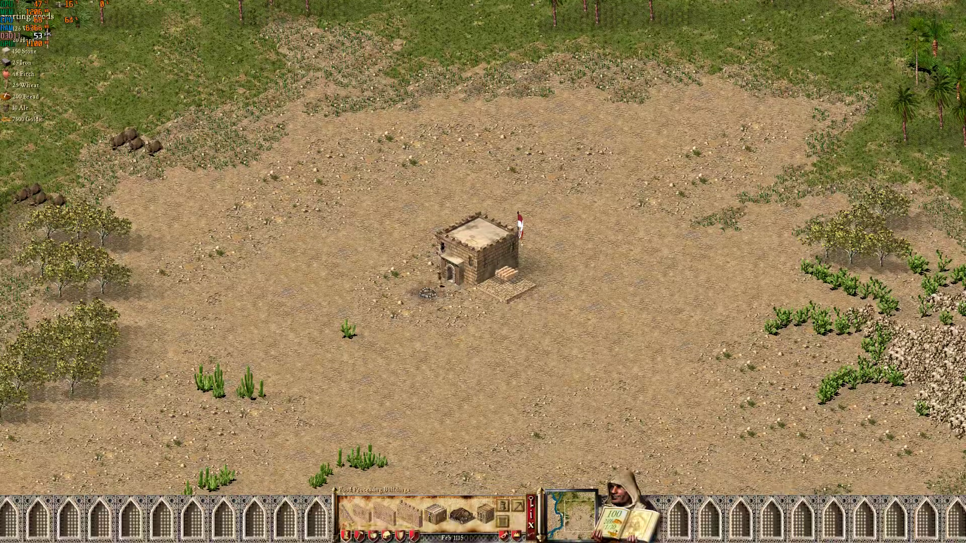
Place a granary from the food processing buildings beside the keep's stockpile
{"action": "left_click", "coordinate": [414, 536]}
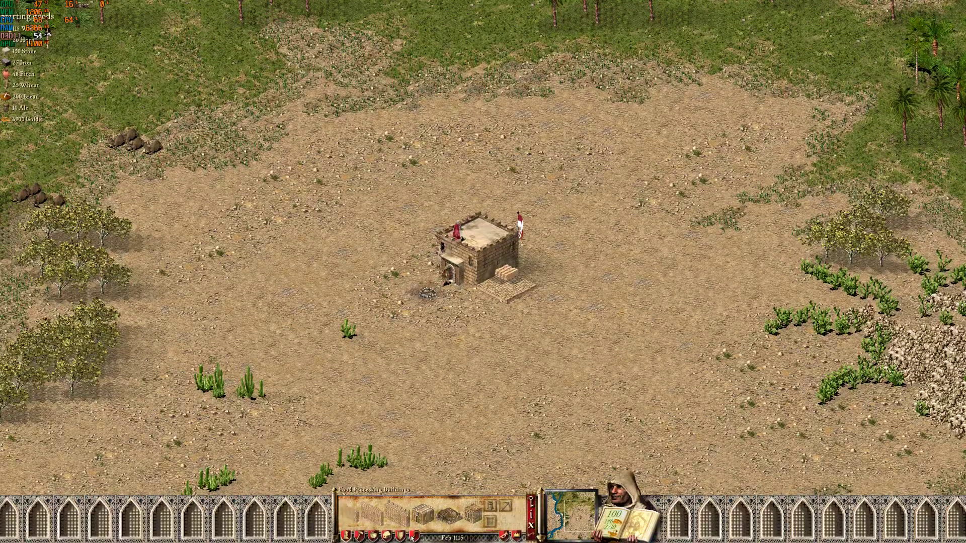
{"action": "left_click", "coordinate": [362, 514]}
{"action": "left_click", "coordinate": [523, 313]}
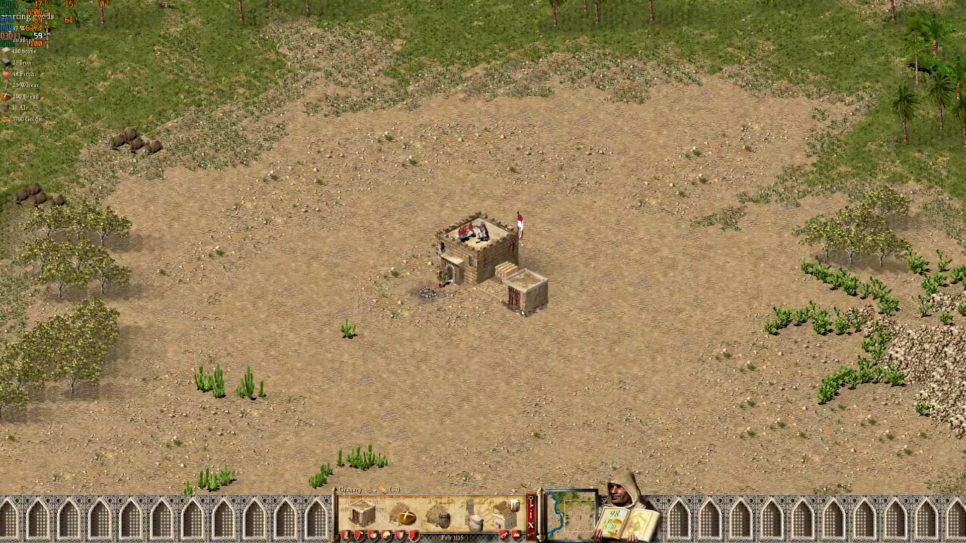
Scroll around the map between the river, the rival castles and the own keep to check the frame rate with dgVoodoo installed
{"action": "key", "text": "Down"}
{"action": "key", "text": "Left"}
{"action": "key", "text": "Up"}
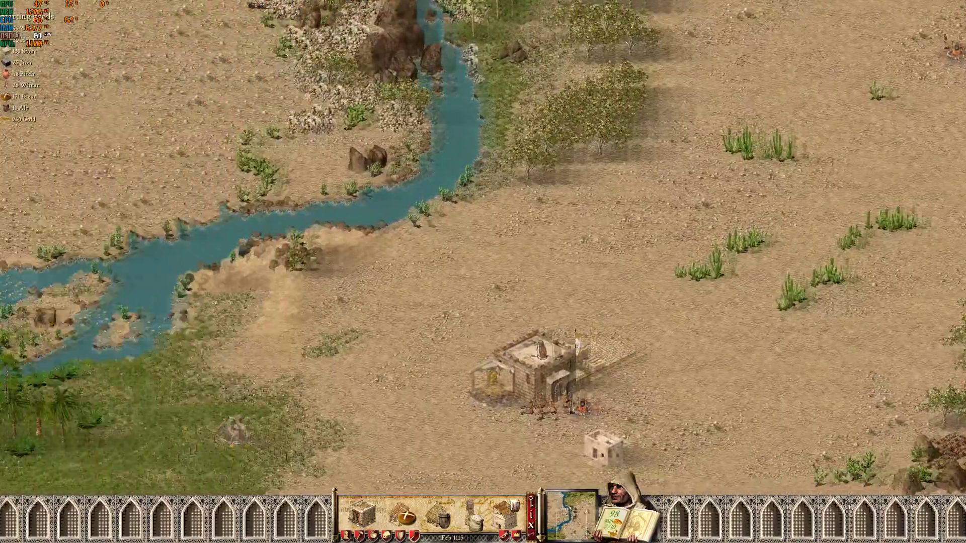
{"action": "key", "text": "c"}
{"action": "key", "text": "c"}
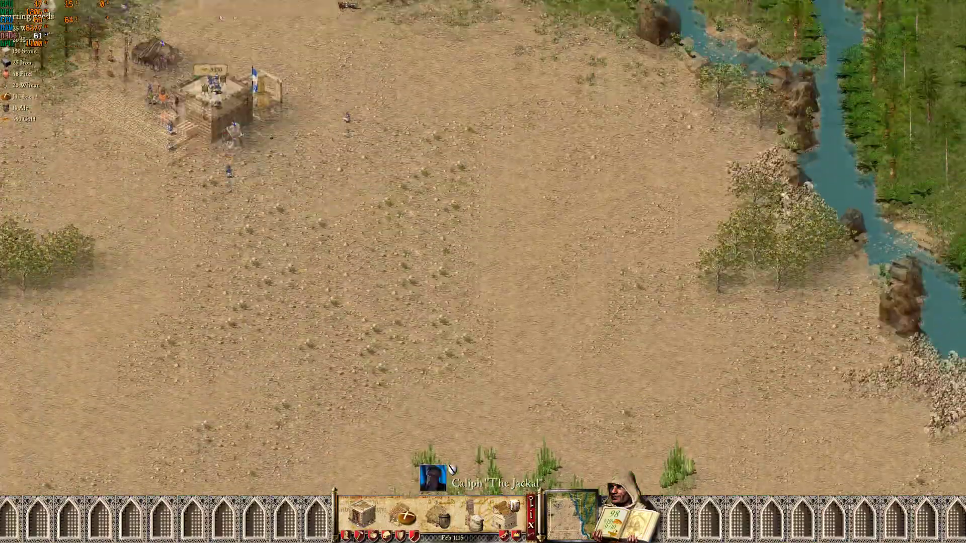
{"action": "key", "text": "Up"}
{"action": "key", "text": "Right"}
{"action": "key", "text": "Right"}
{"action": "key", "text": "Down"}
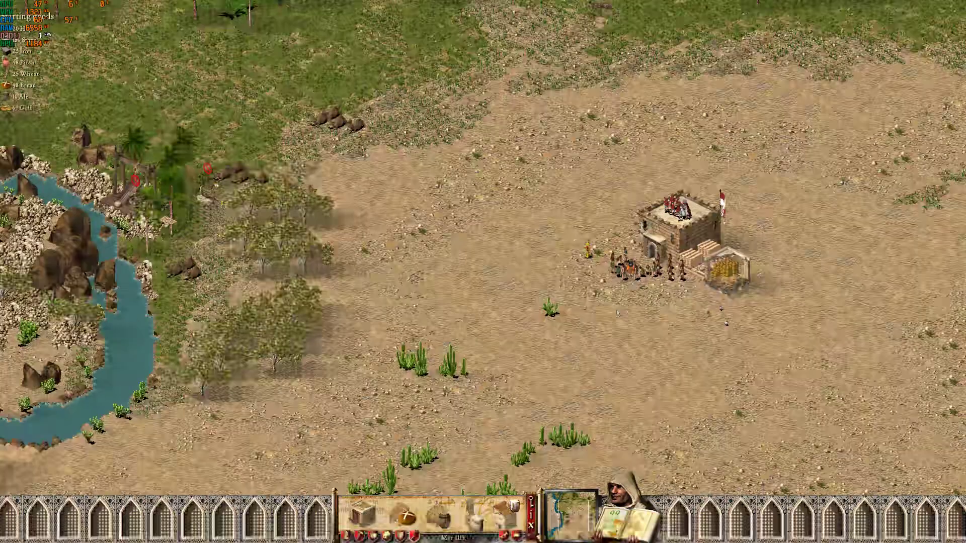
{"action": "key", "text": "Right"}
{"action": "key", "text": "Down"}
{"action": "key", "text": "Up"}
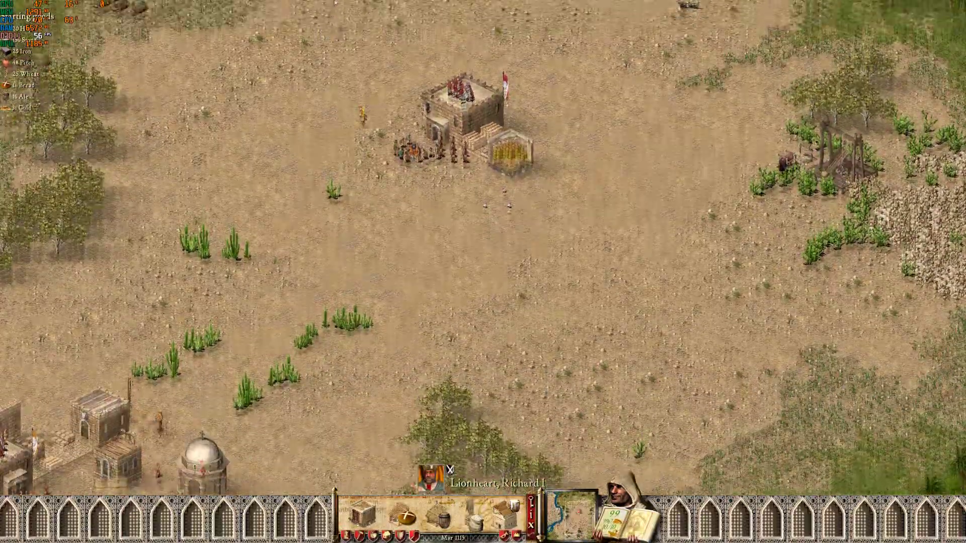
{"action": "key", "text": "l"}
{"action": "key", "text": "Left"}
{"action": "key", "text": "Right"}
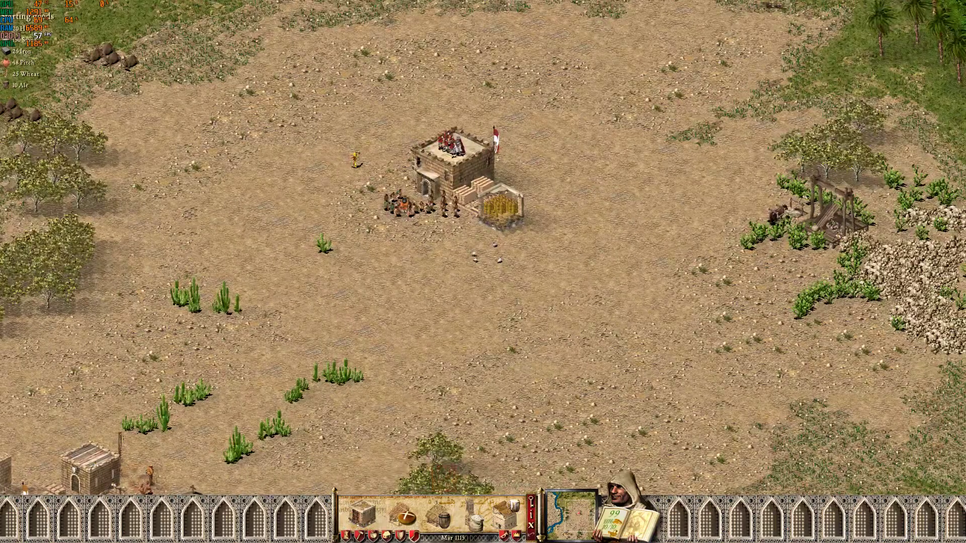
{"action": "key", "text": "Left"}
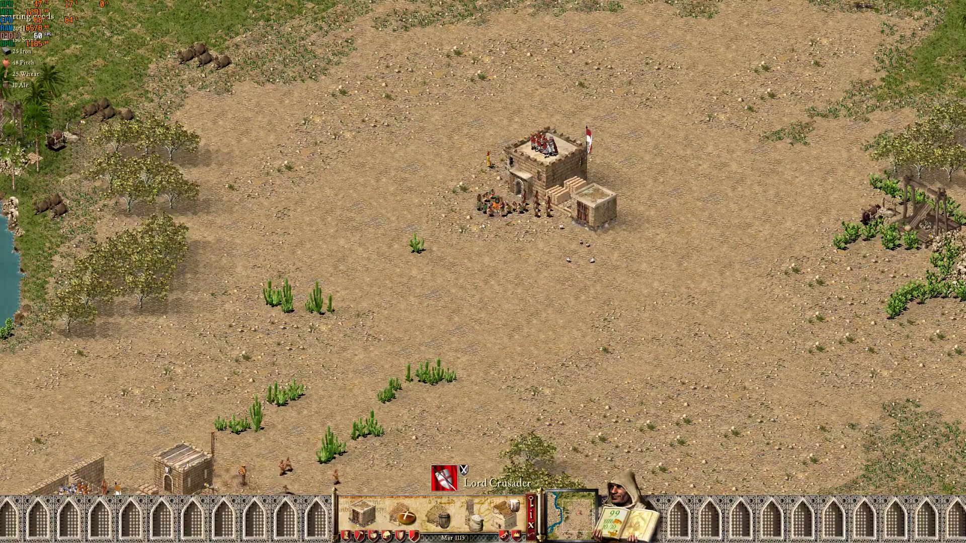